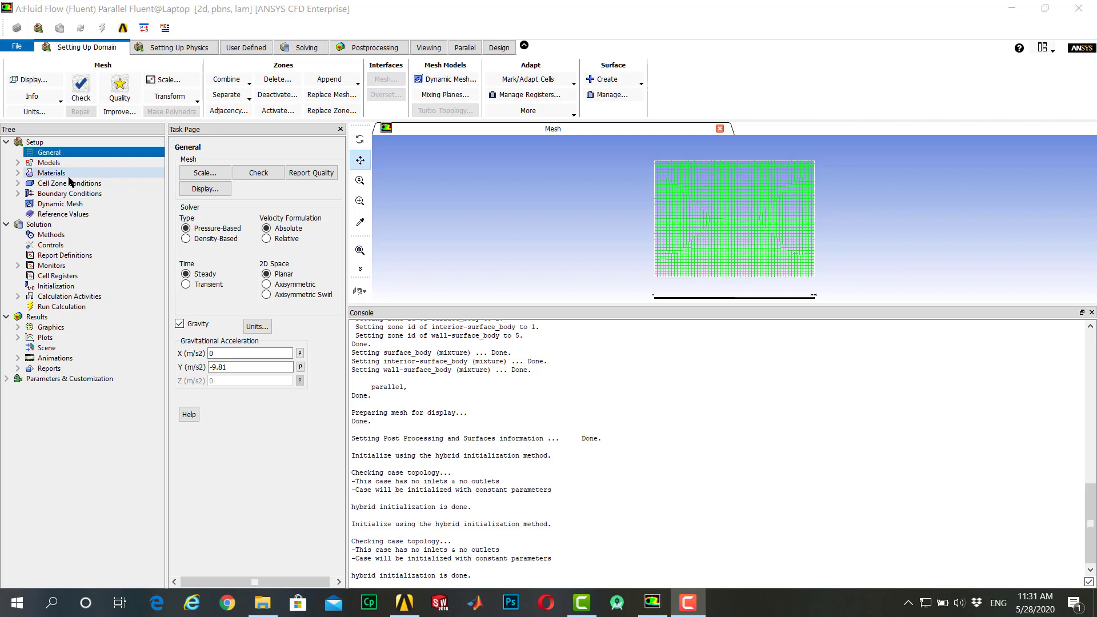
# Reinitialize the solution with the hybrid initialization method and check the console for its completion
pyautogui.click(55, 286)
pyautogui.click(252, 200)
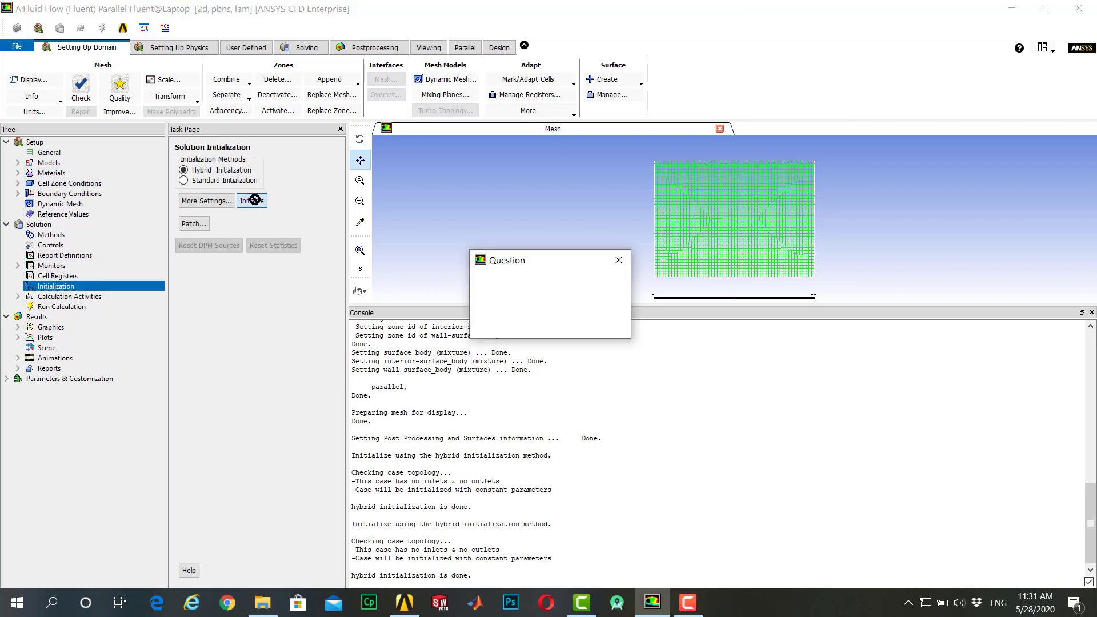
pyautogui.click(528, 321)
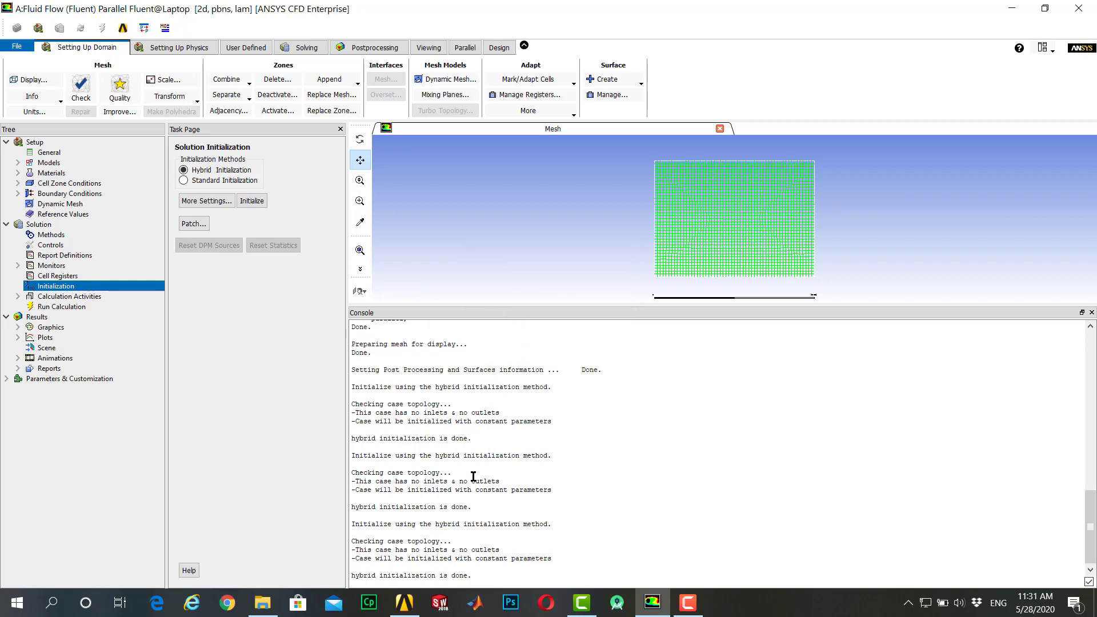
pyautogui.moveTo(373, 577); pyautogui.dragTo(462, 577)
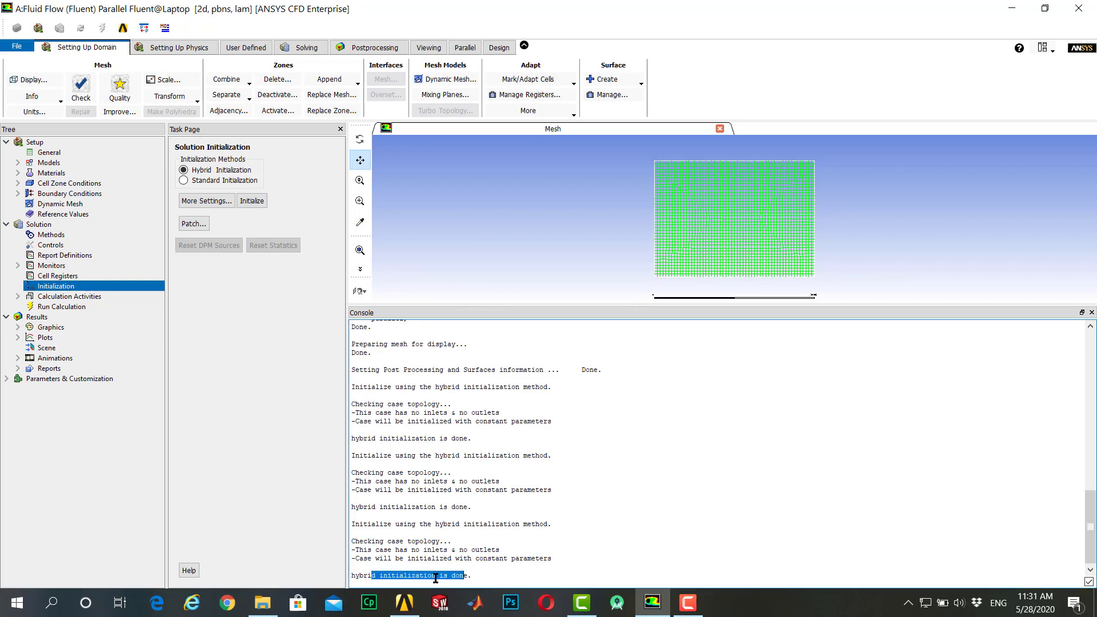
pyautogui.click(454, 575)
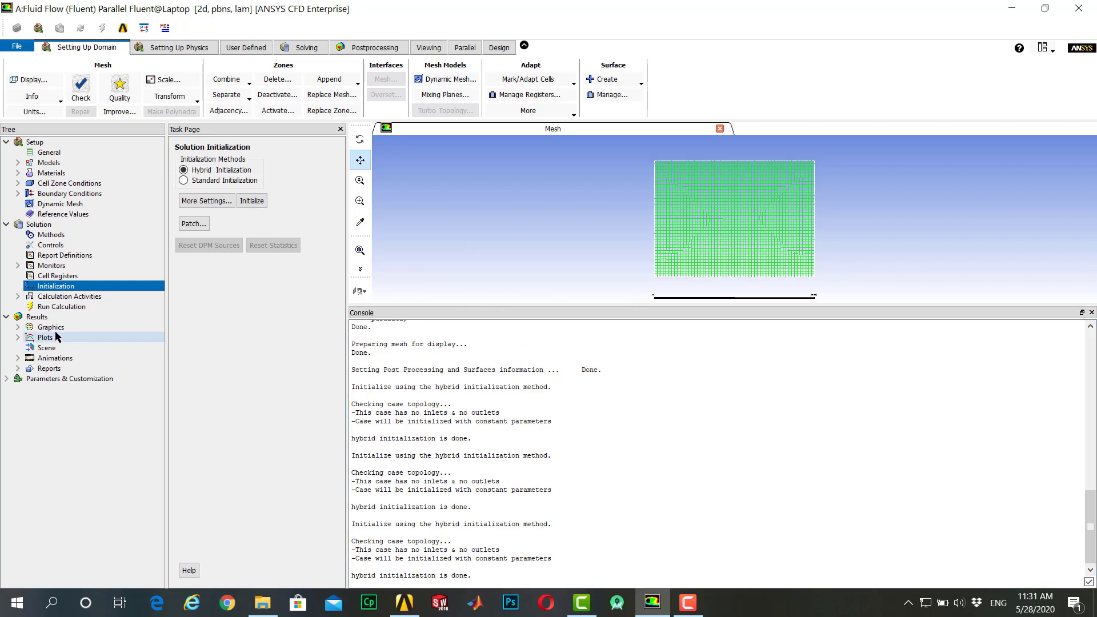
# Create and display a static pressure contour on interior-surface_body, with wall-surface_body deselected
pyautogui.click(19, 327)
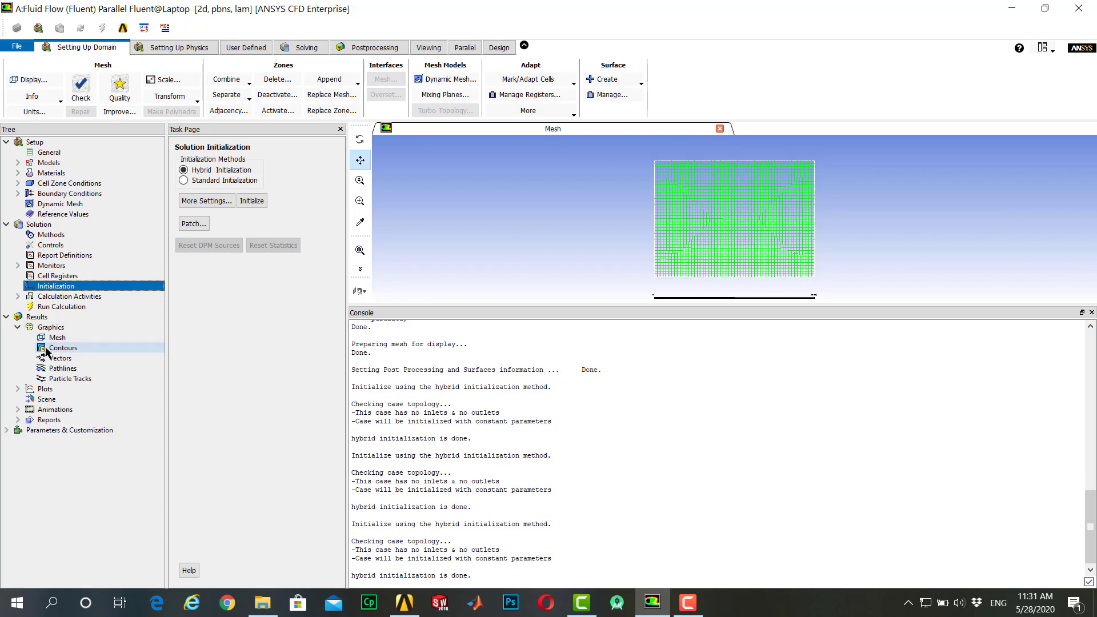
pyautogui.doubleClick(44, 348)
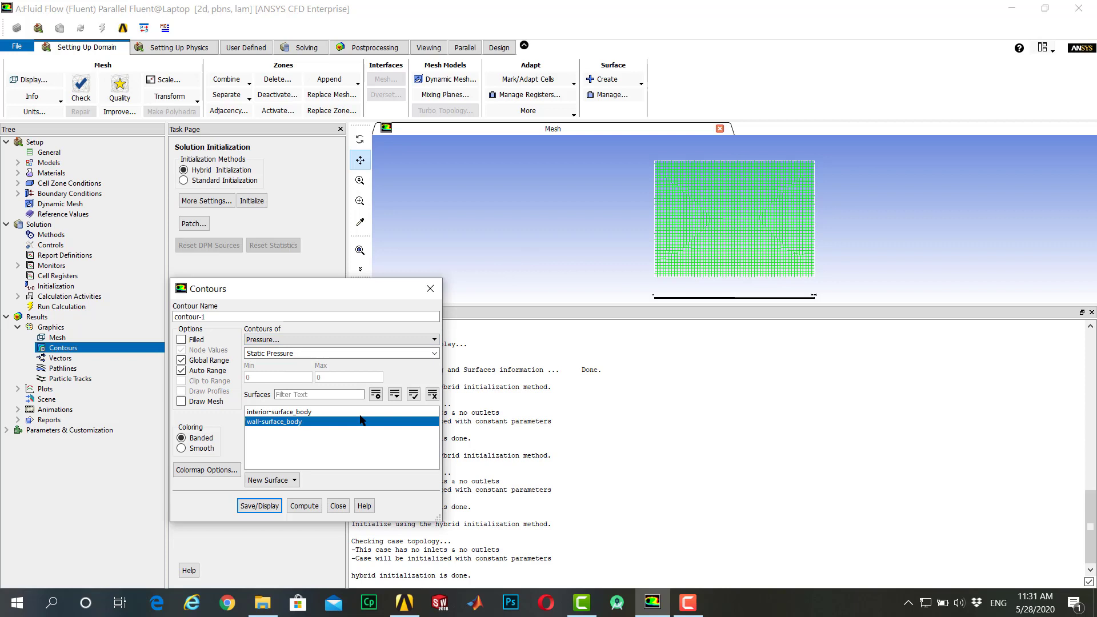
pyautogui.click(343, 412)
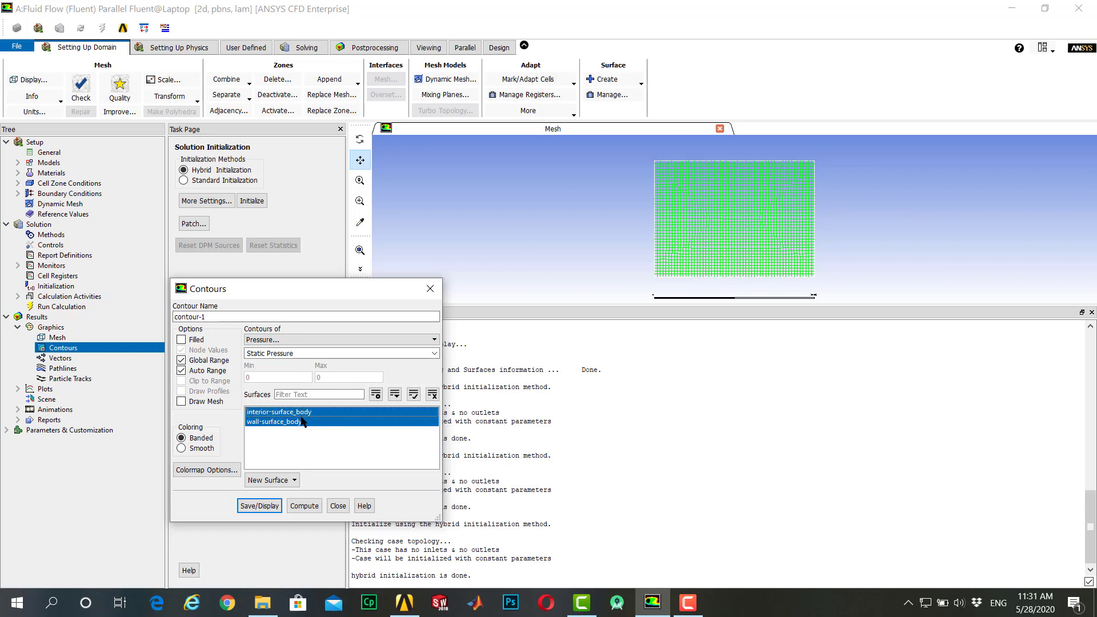
pyautogui.click(301, 422)
pyautogui.click(258, 506)
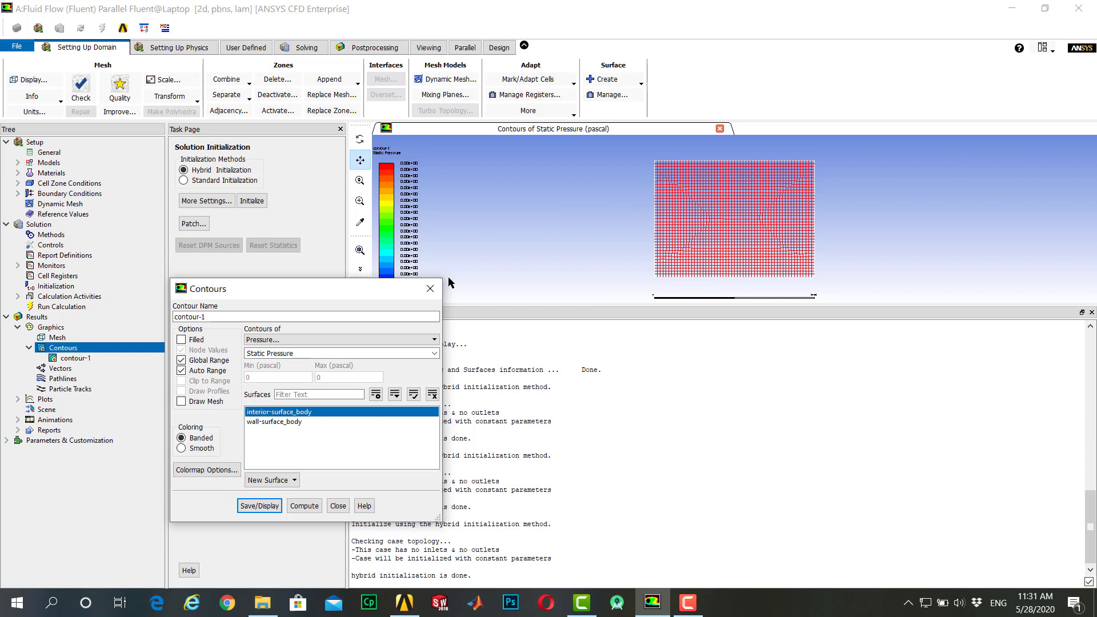
pyautogui.moveTo(373, 289); pyautogui.dragTo(291, 358)
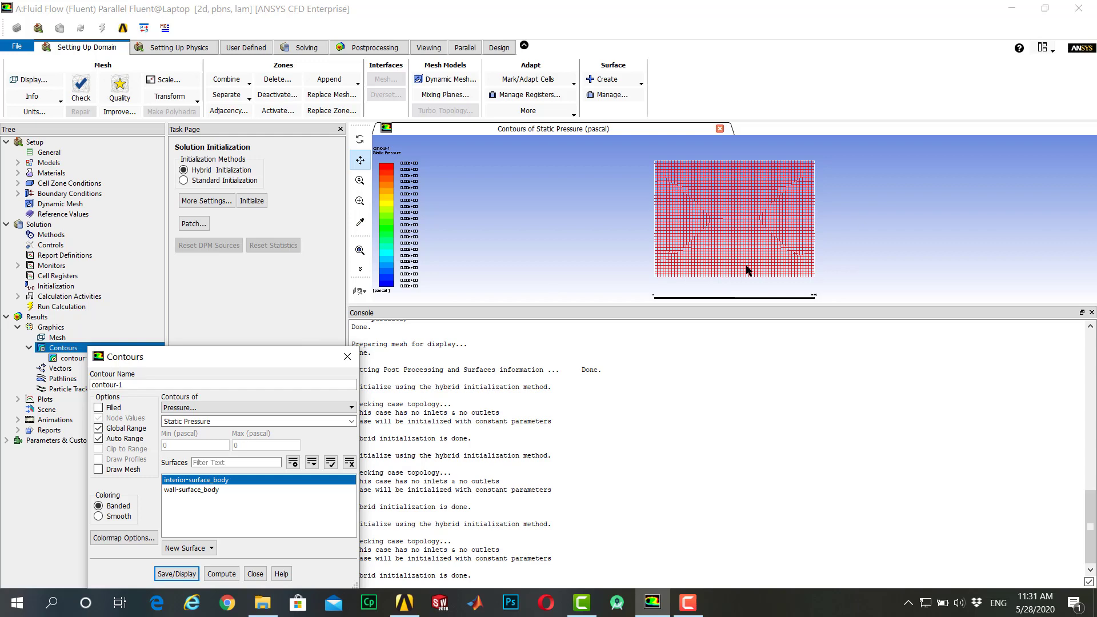
pyautogui.moveTo(300, 358); pyautogui.dragTo(452, 260)
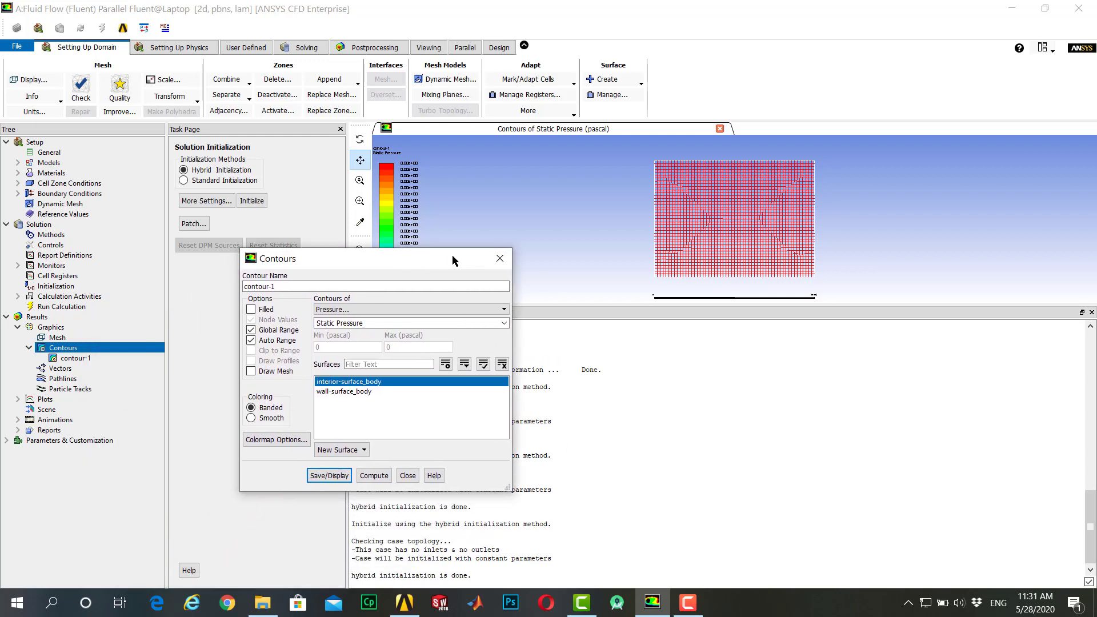
pyautogui.click(500, 258)
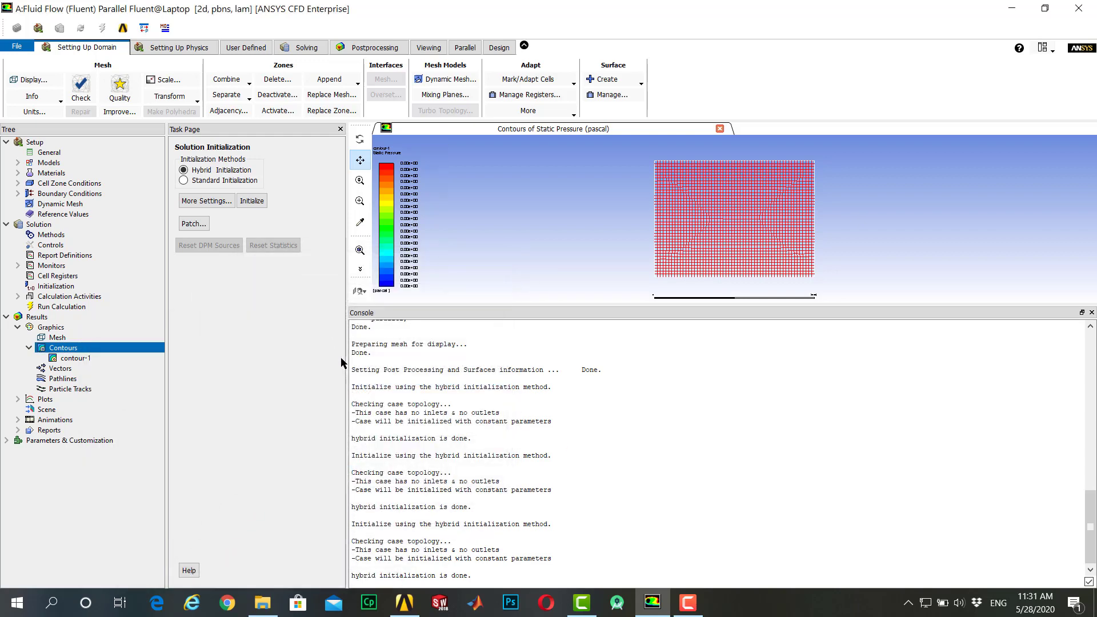
# Start a custom field function definition with the constant 1422450
pyautogui.click(251, 47)
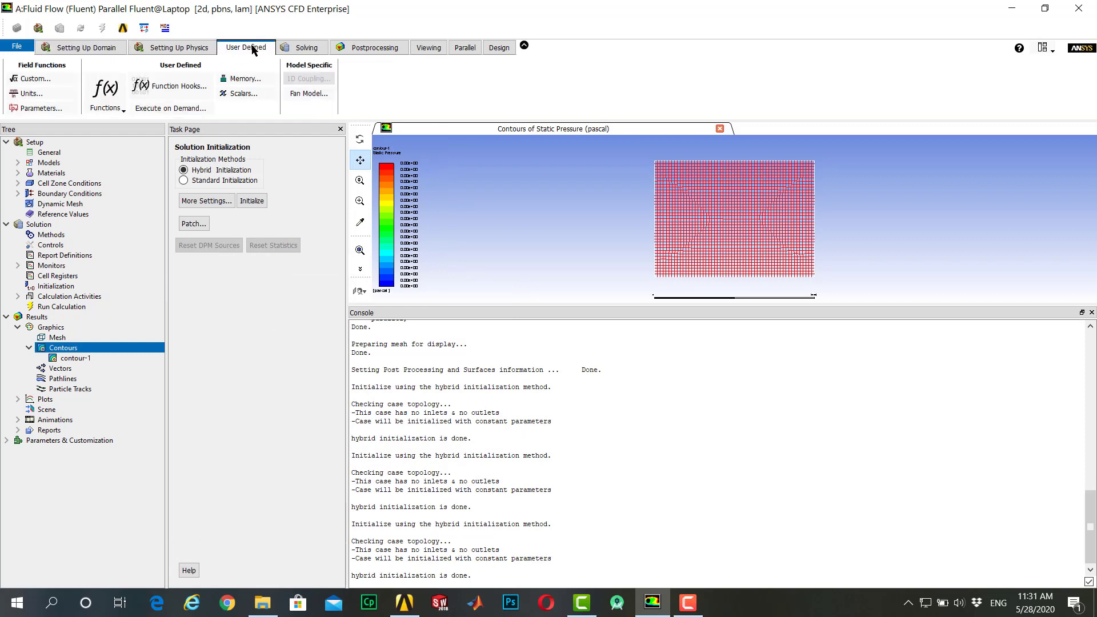
pyautogui.click(47, 79)
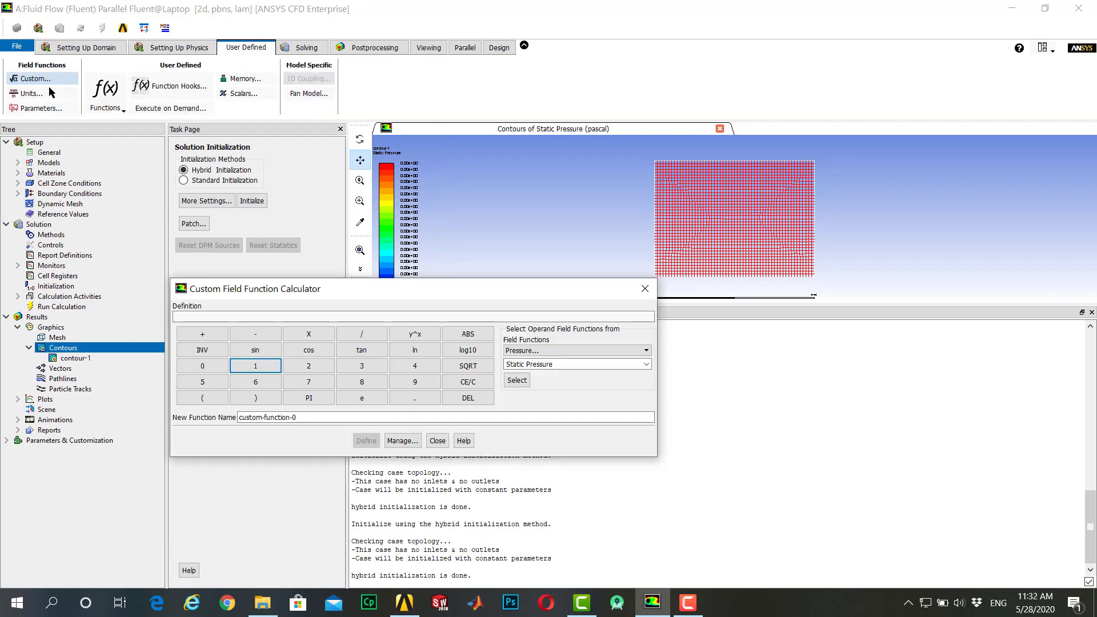
pyautogui.click(250, 370)
pyautogui.click(398, 369)
pyautogui.click(398, 368)
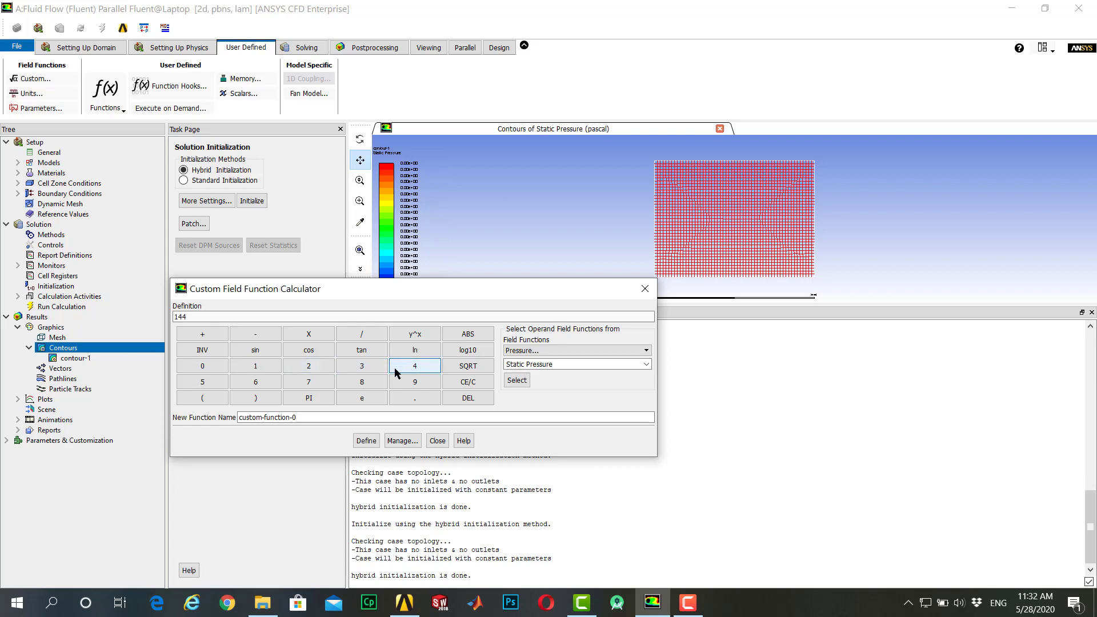
pyautogui.click(468, 398)
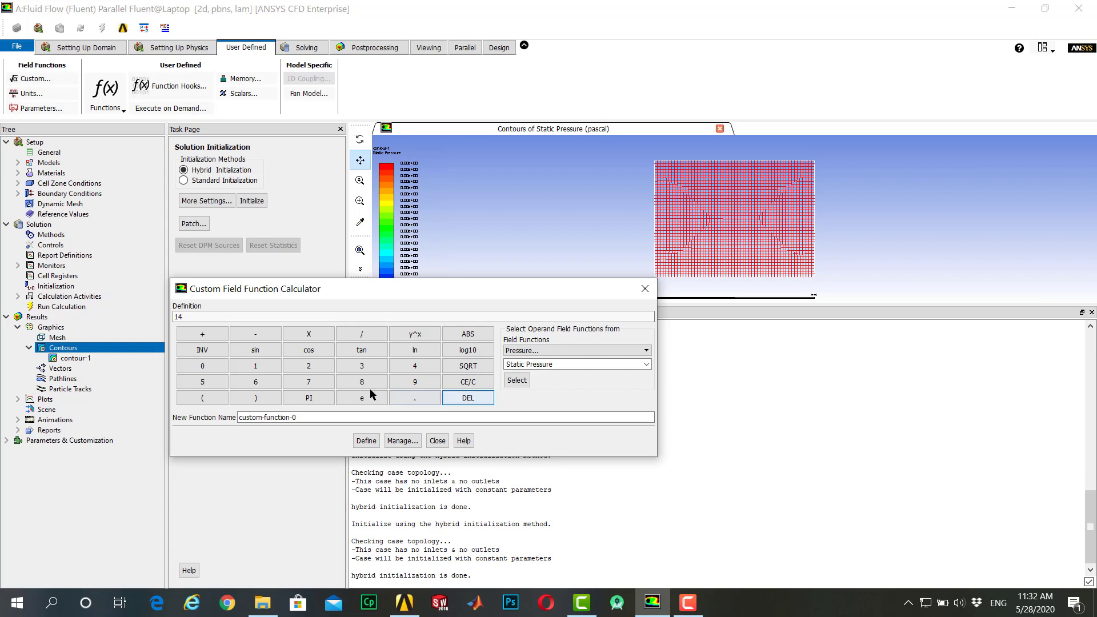
pyautogui.doubleClick(309, 368)
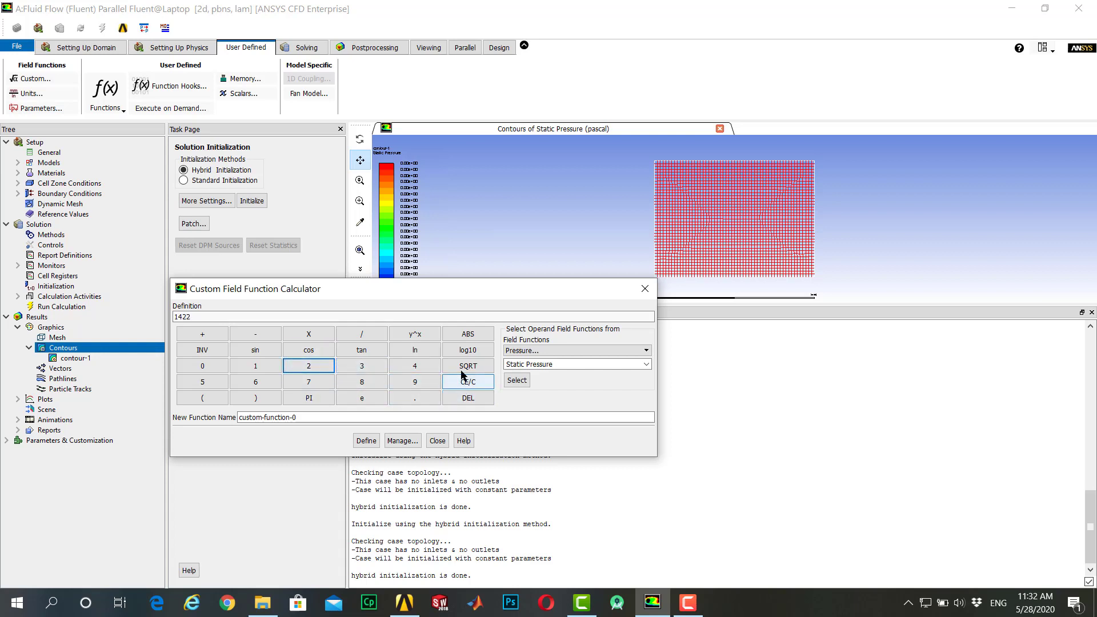
pyautogui.click(407, 367)
pyautogui.click(204, 381)
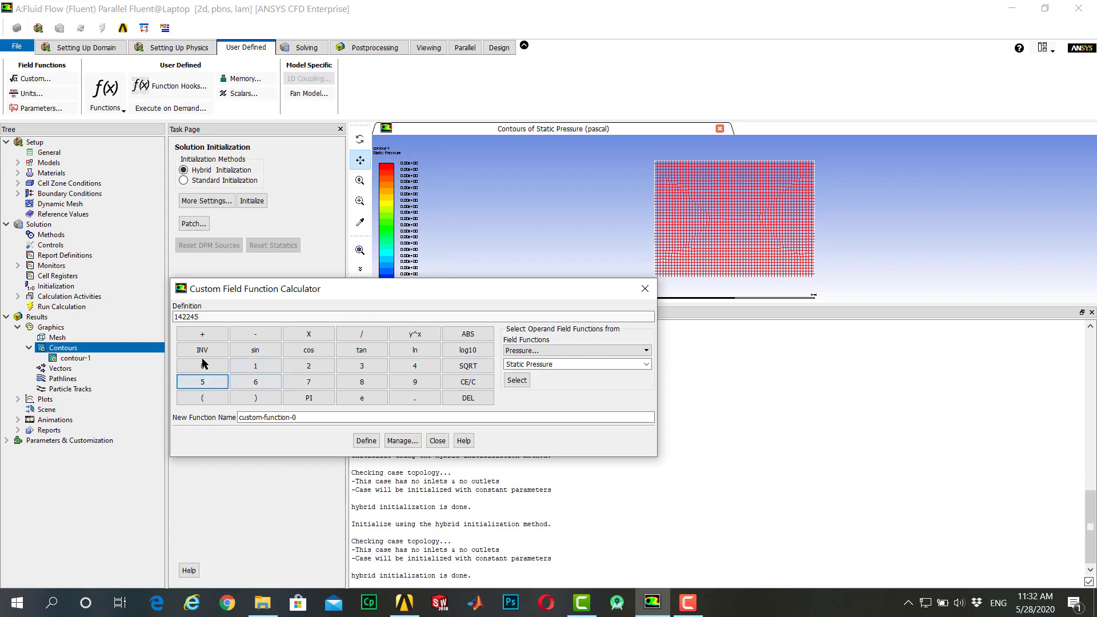
pyautogui.click(205, 365)
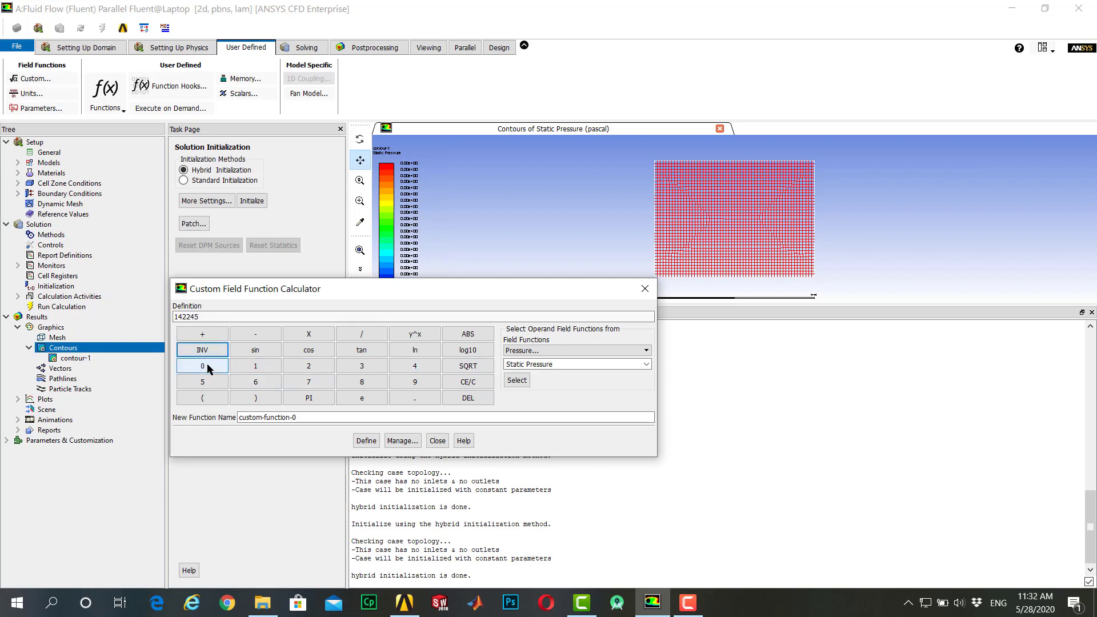
# Extend the function definition with minus 10000 times 9.81, followed by a multiplication sign
pyautogui.click(261, 336)
pyautogui.click(256, 366)
pyautogui.click(308, 334)
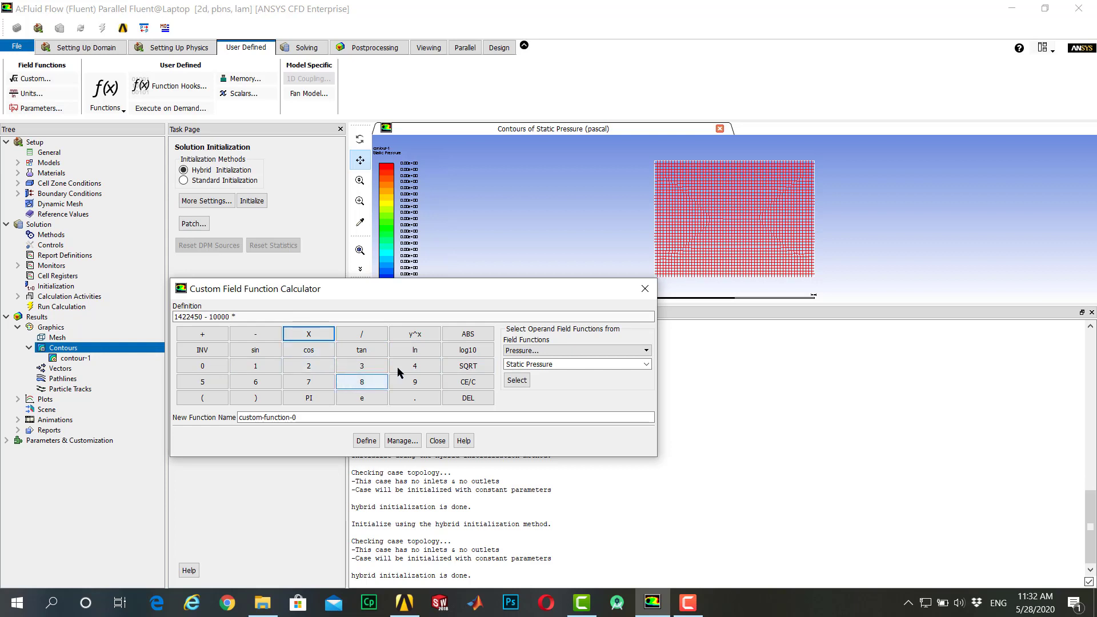
pyautogui.click(415, 381)
pyautogui.click(414, 397)
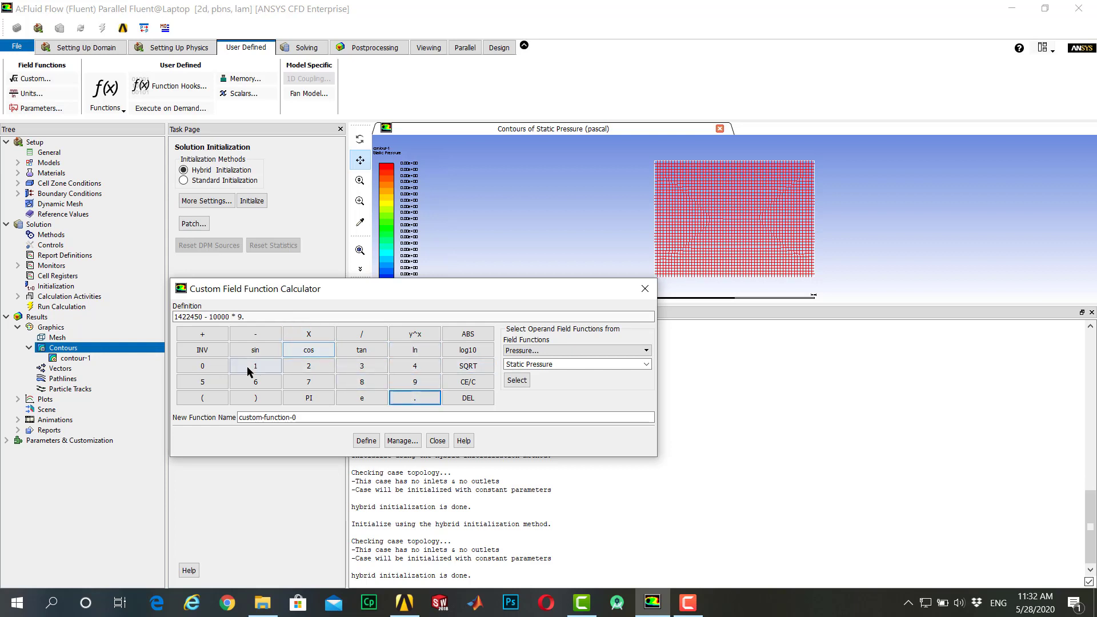
pyautogui.click(362, 382)
pyautogui.click(255, 366)
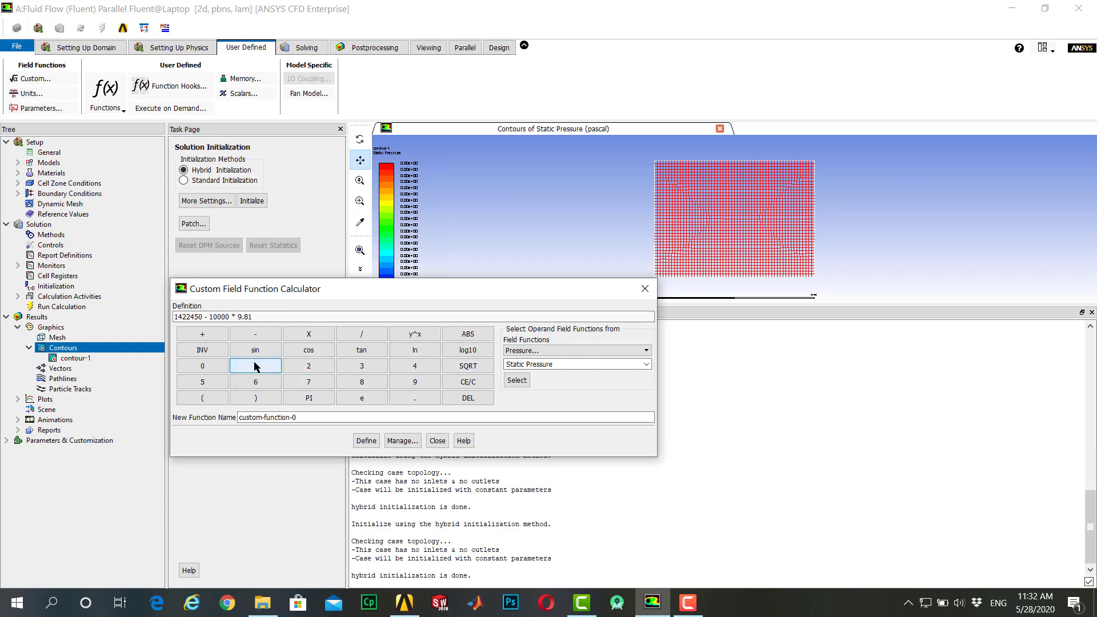
pyautogui.click(307, 335)
# Add the mesh Y-Coordinate as the final operand of the custom field function
pyautogui.click(560, 351)
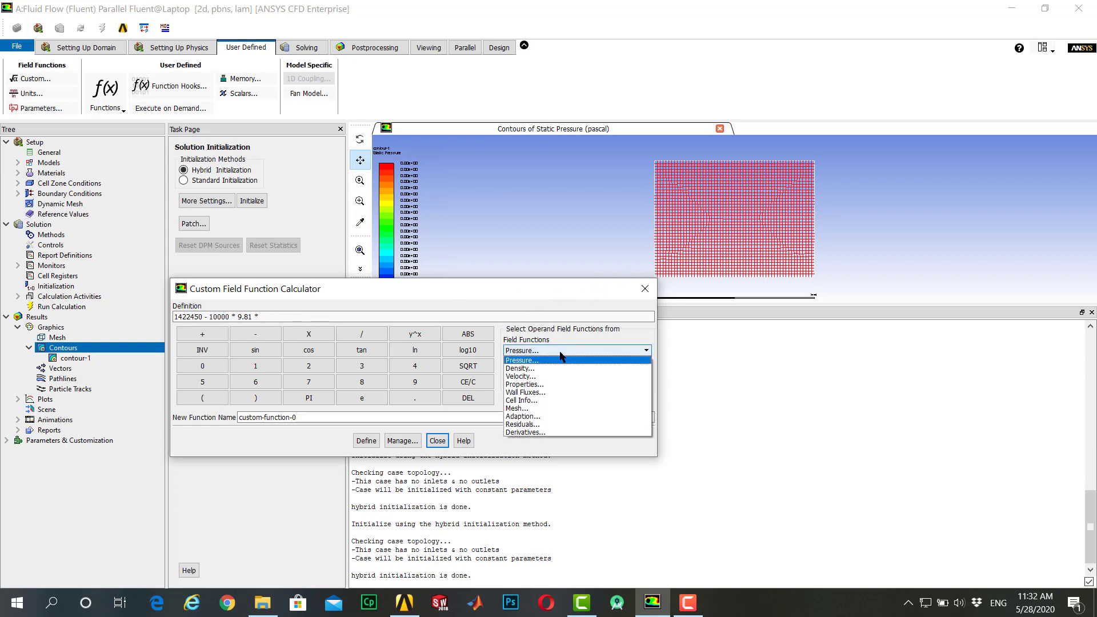
pyautogui.click(541, 408)
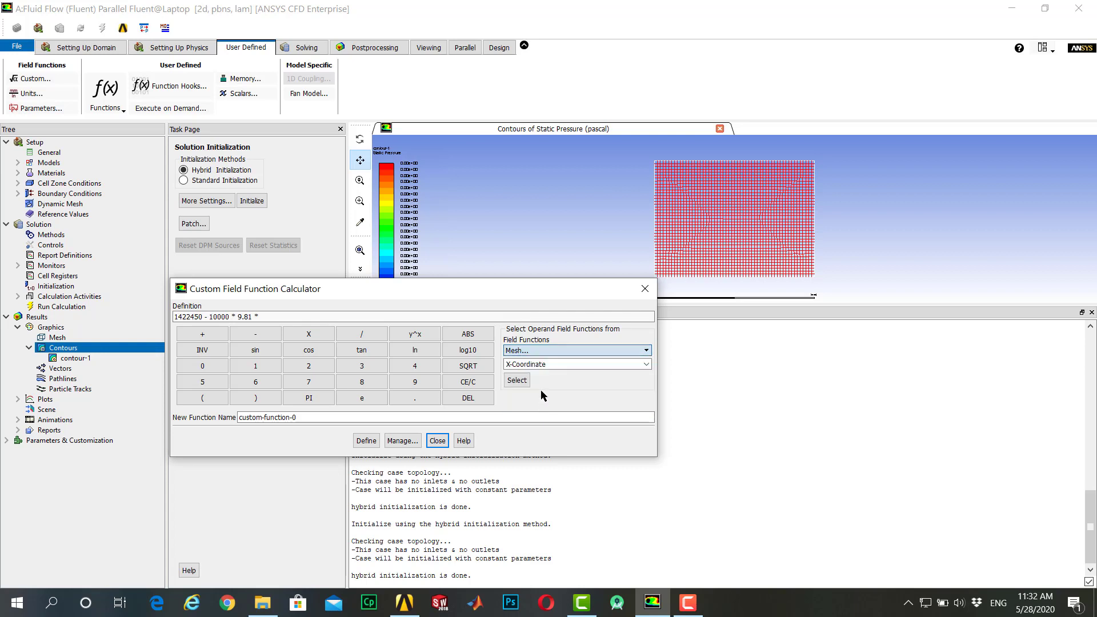
pyautogui.click(646, 365)
pyautogui.click(553, 382)
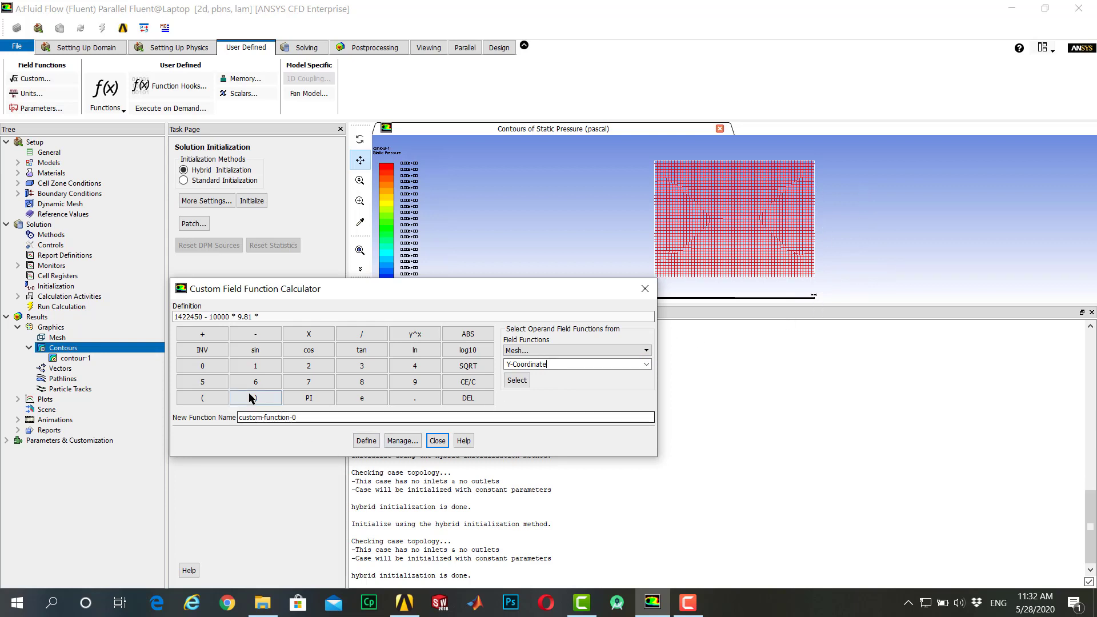
pyautogui.click(517, 379)
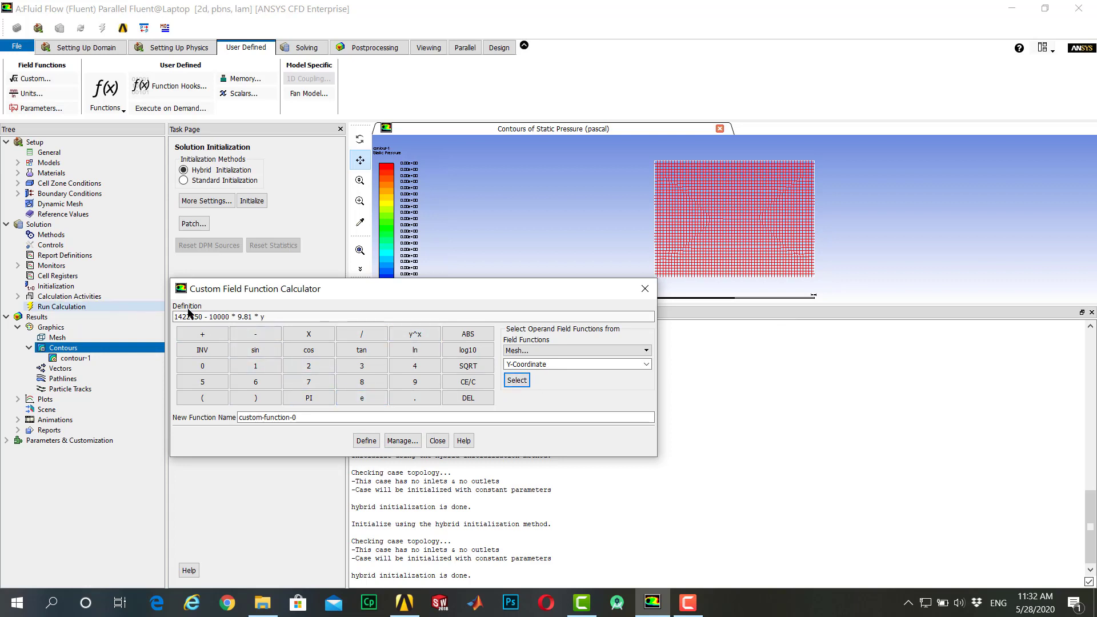
# Name the custom field function mypressure, define it and close the calculator
pyautogui.moveTo(322, 420); pyautogui.dragTo(235, 420)
pyautogui.write('my')
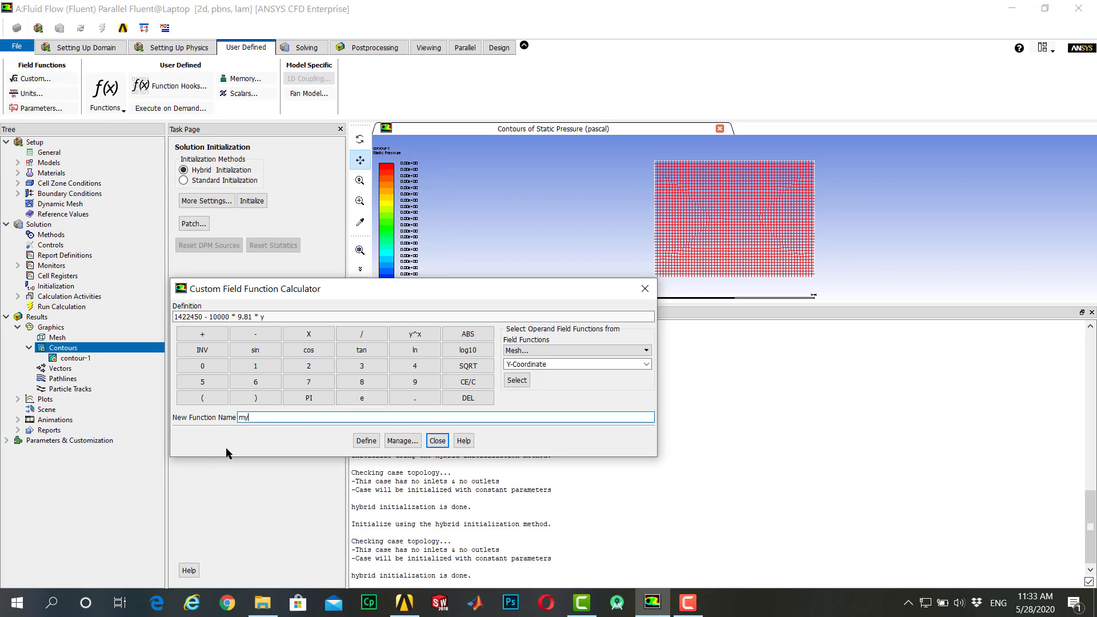
pyautogui.write('pressure')
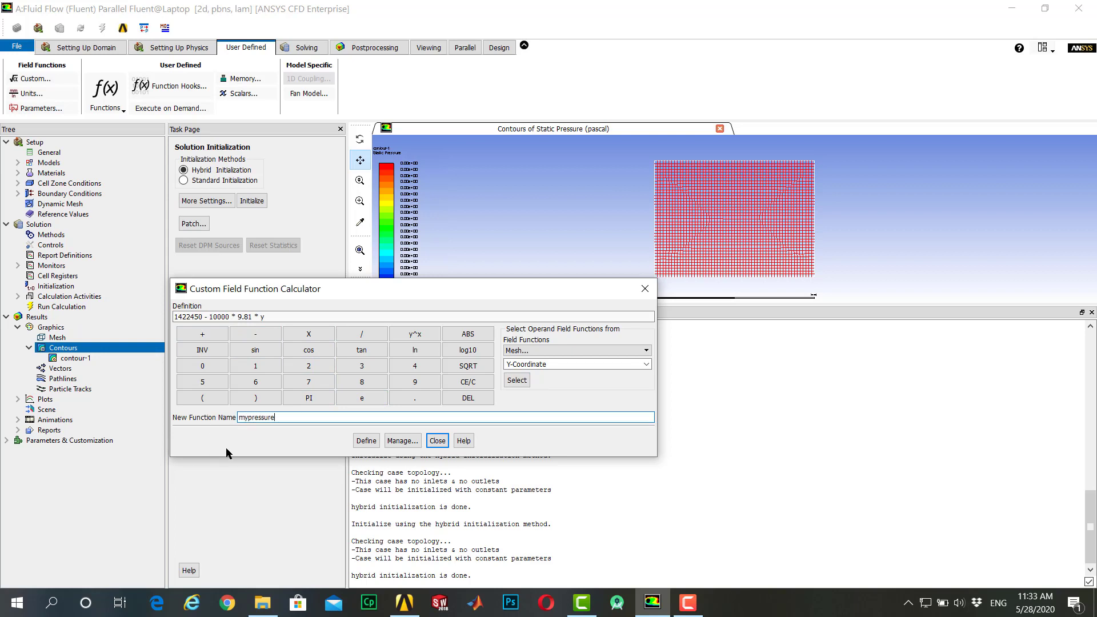
pyautogui.click(366, 441)
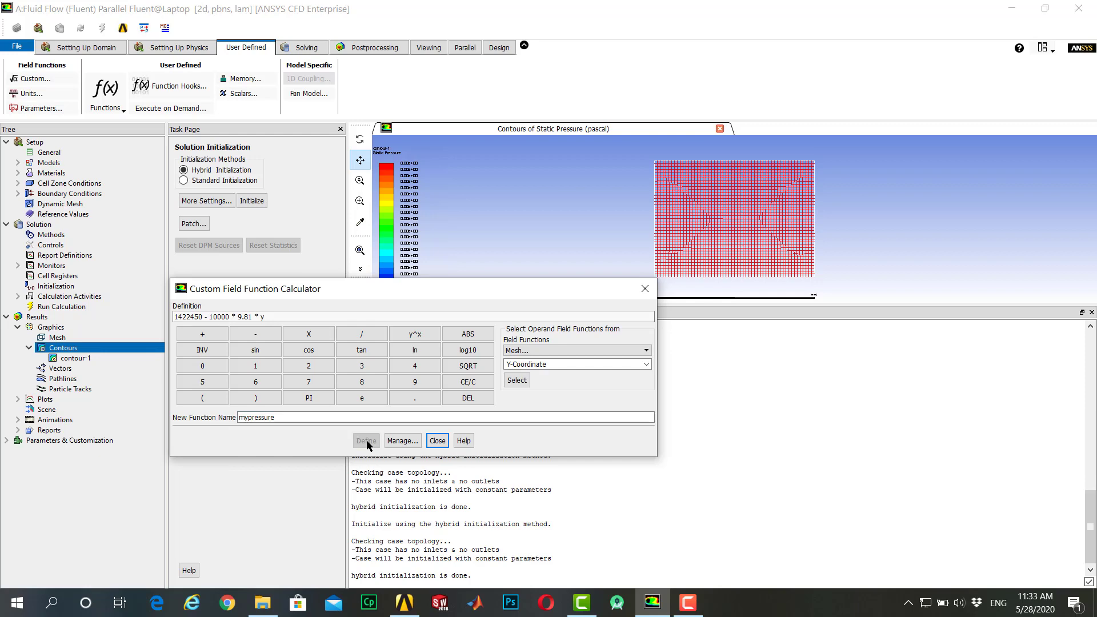
pyautogui.click(437, 440)
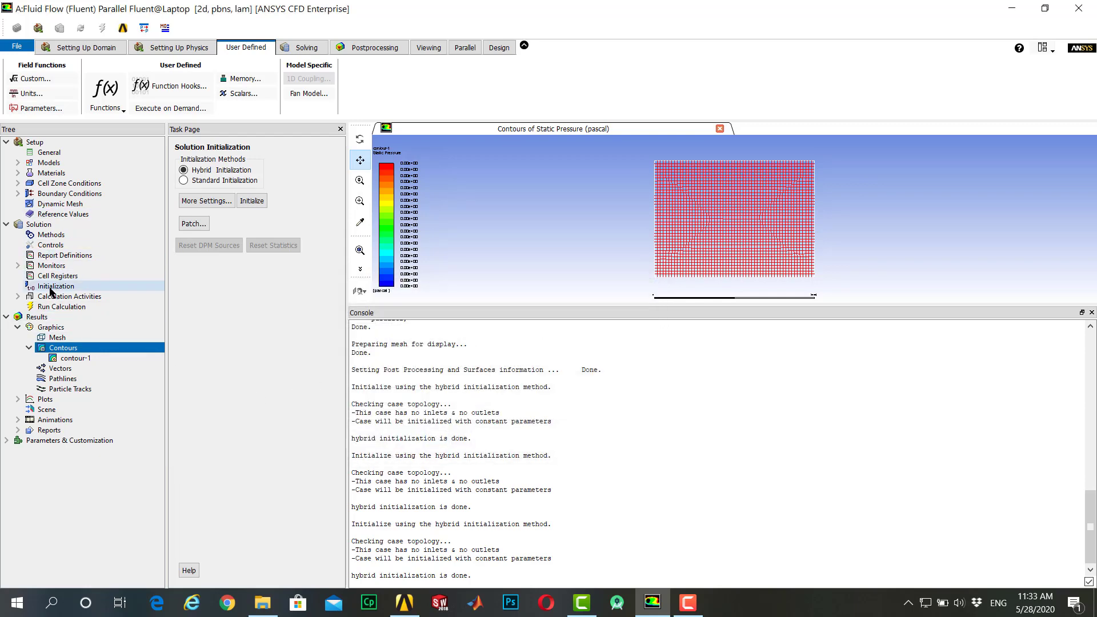
# Patch the Pressure variable in the surface_body zone using the mypressure field function
pyautogui.click(197, 223)
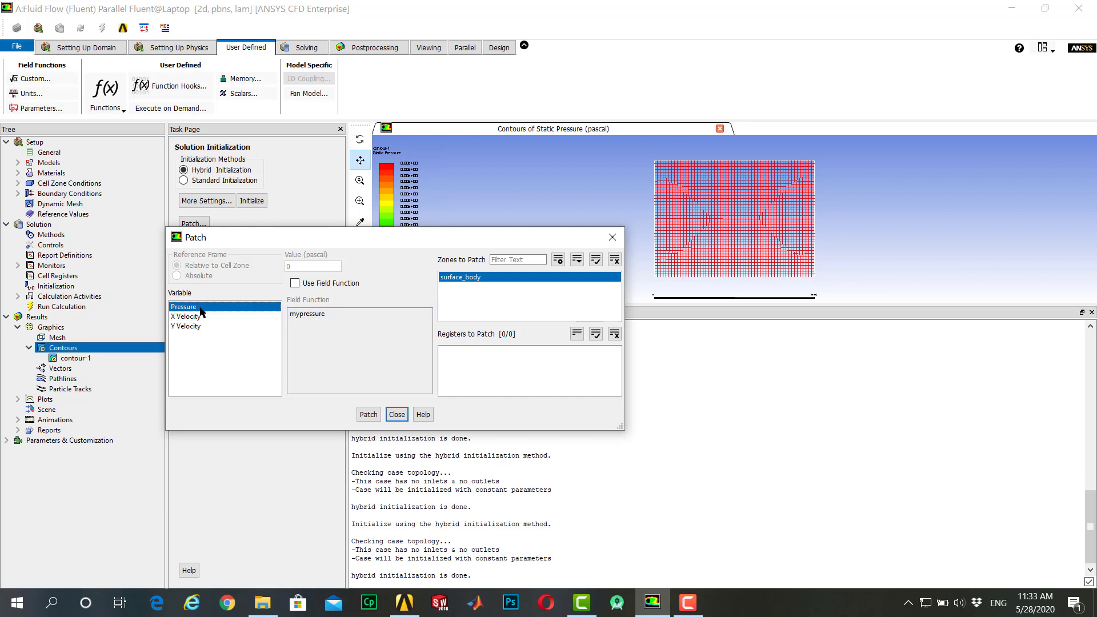
pyautogui.click(451, 278)
pyautogui.click(451, 277)
pyautogui.click(302, 284)
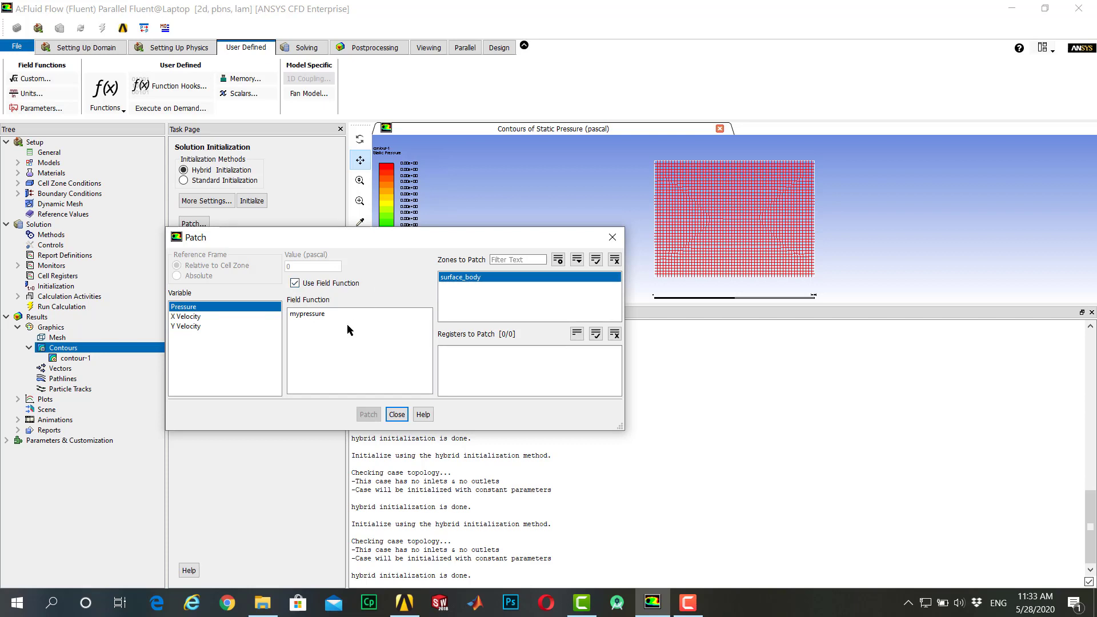
pyautogui.click(305, 316)
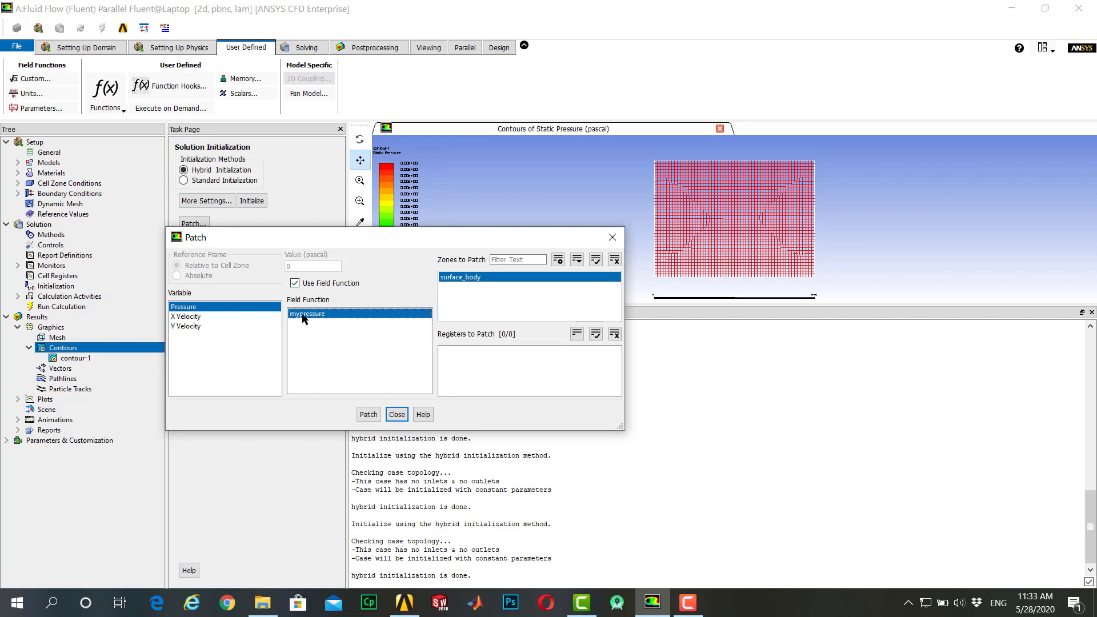
pyautogui.click(368, 417)
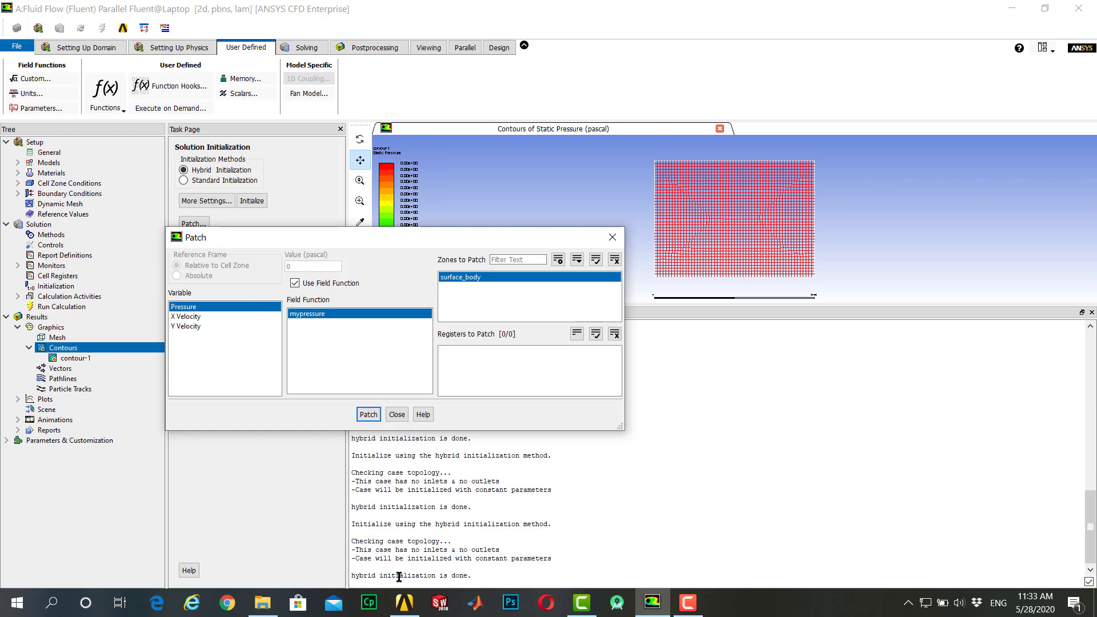
pyautogui.click(612, 237)
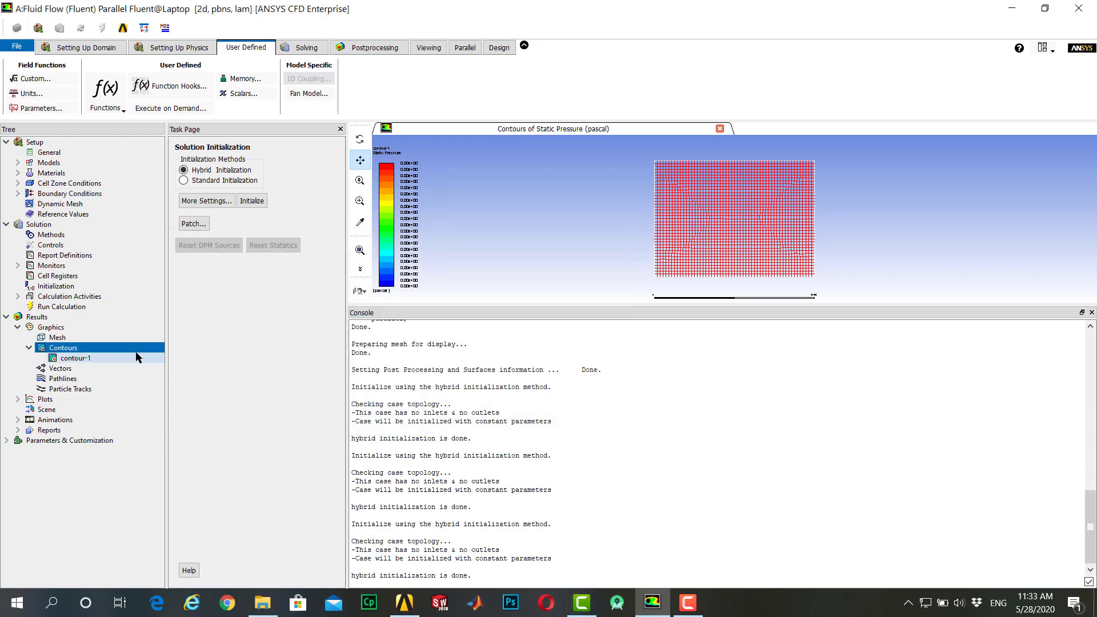
# Redisplay the saved static pressure contour with the patched data and enlarge the graphics area for inspection
pyautogui.doubleClick(115, 358)
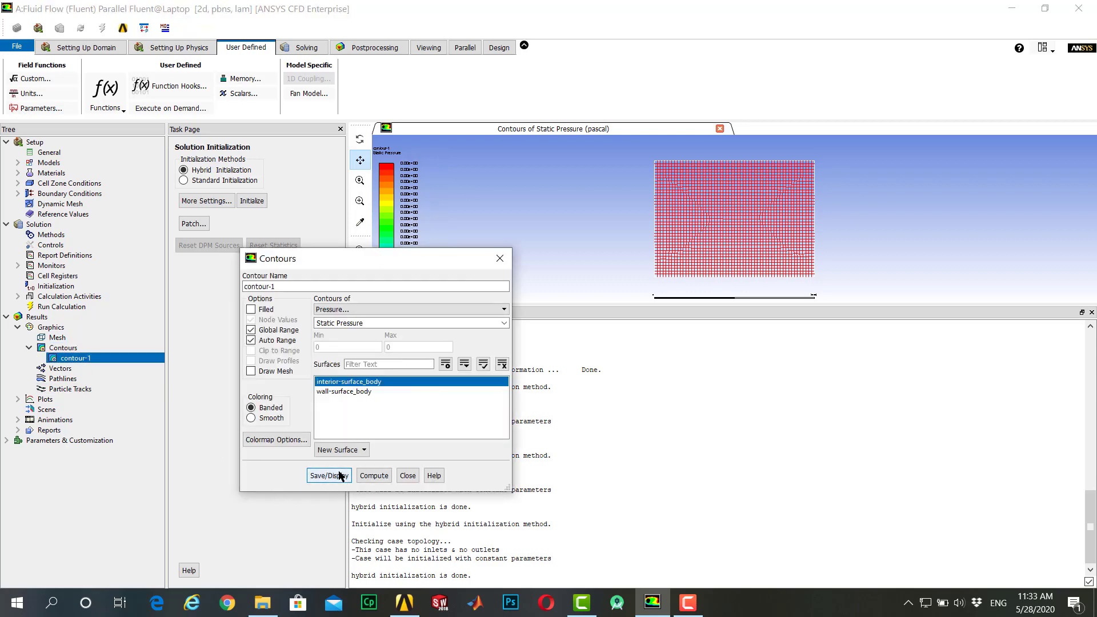
pyautogui.click(340, 476)
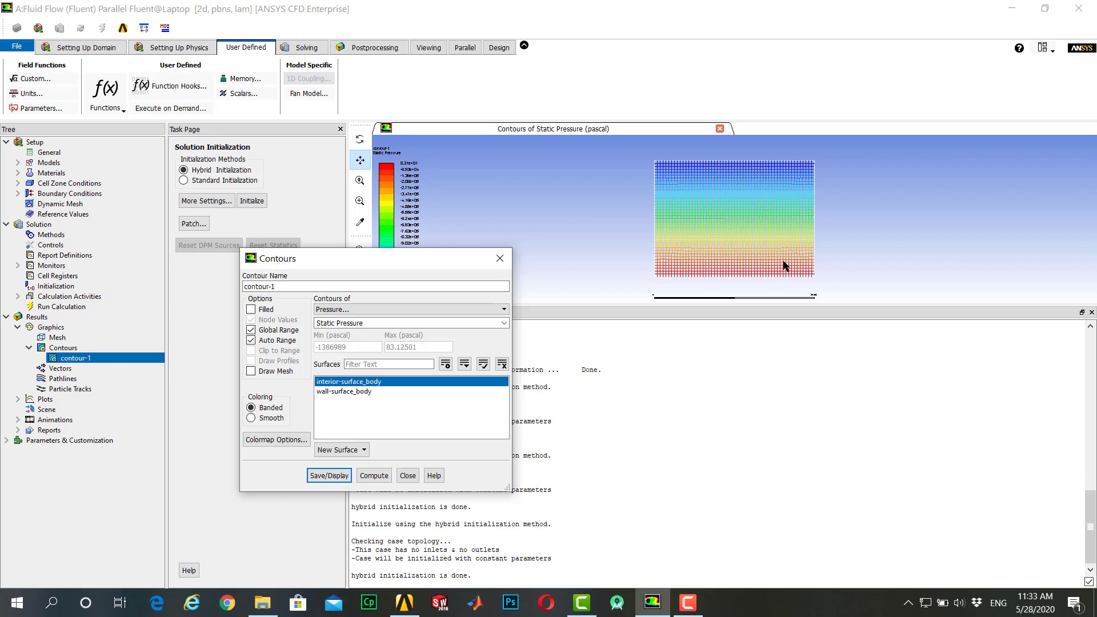
pyautogui.moveTo(389, 252); pyautogui.dragTo(225, 325)
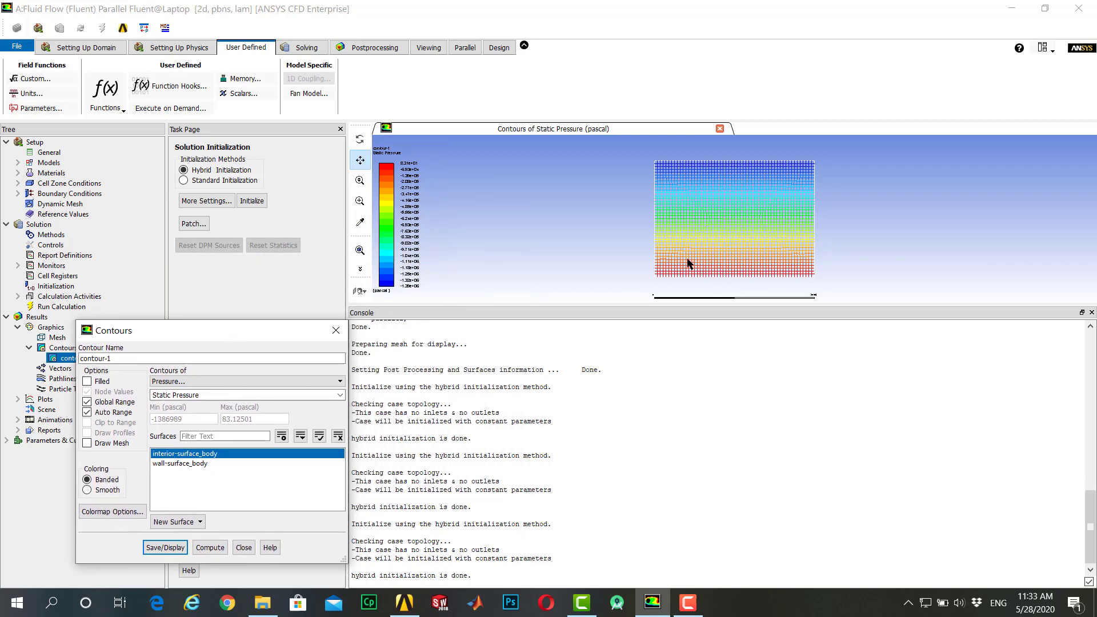
pyautogui.scroll(2, 775, 214)
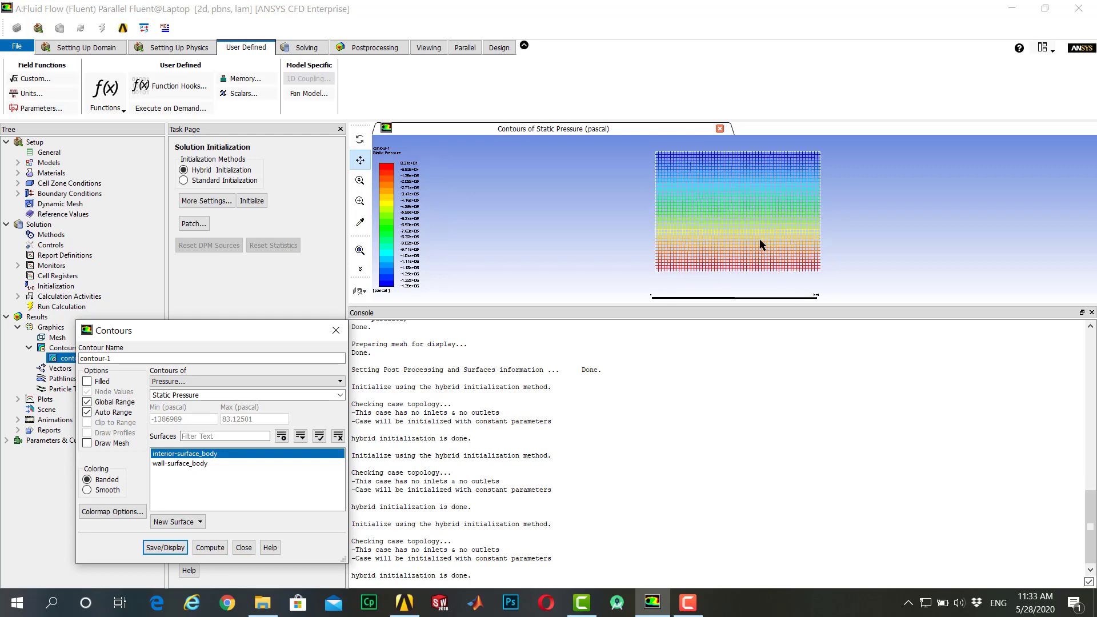
pyautogui.moveTo(727, 303); pyautogui.dragTo(730, 463)
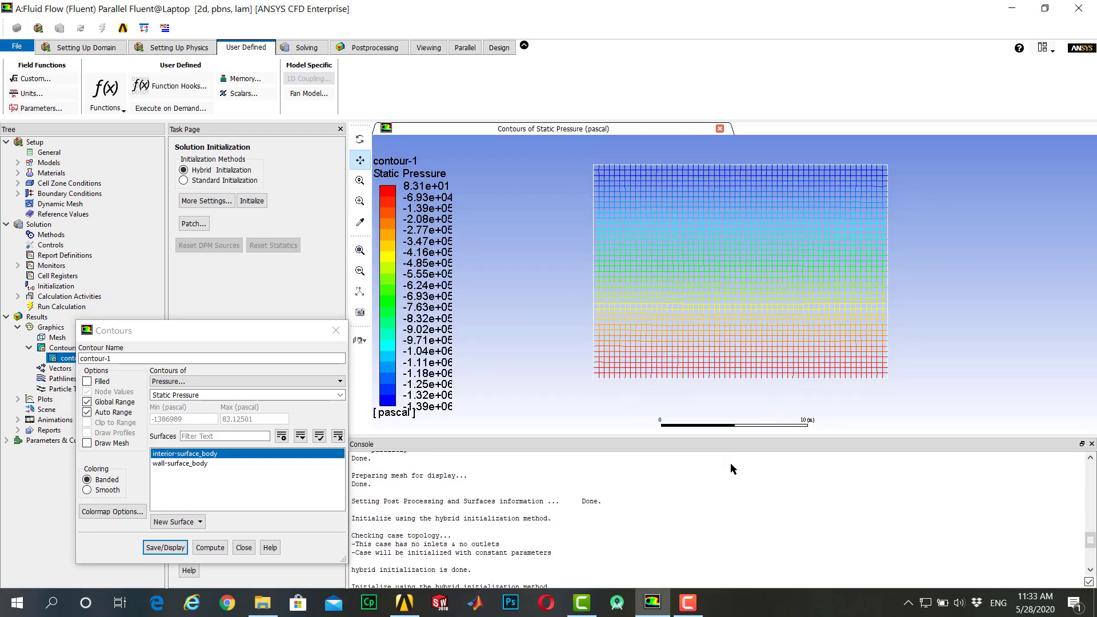
pyautogui.moveTo(233, 331); pyautogui.dragTo(310, 159)
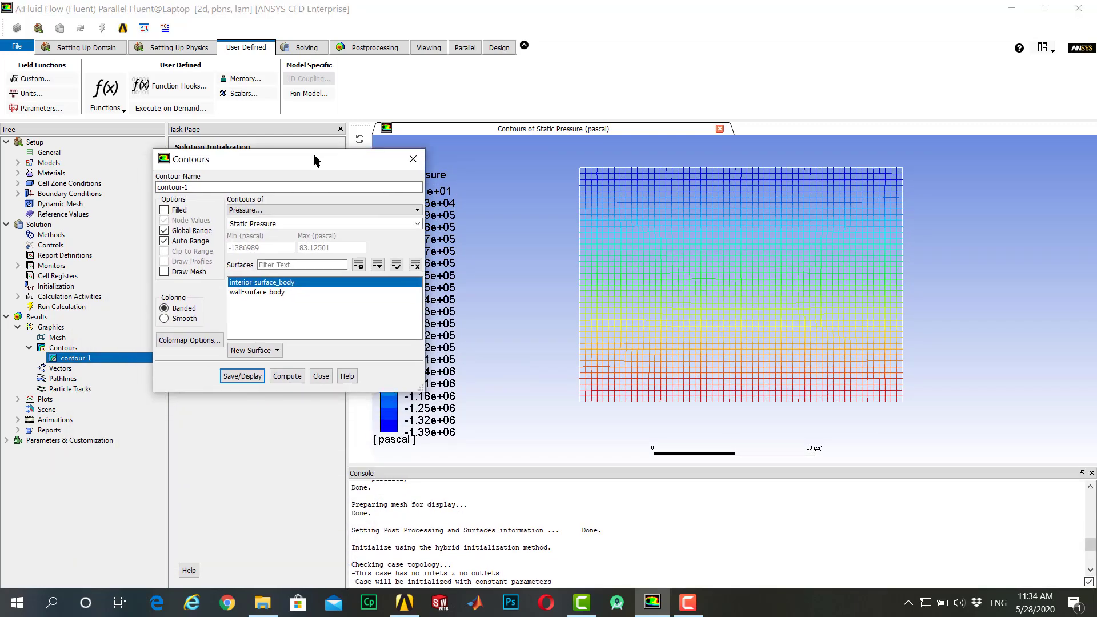